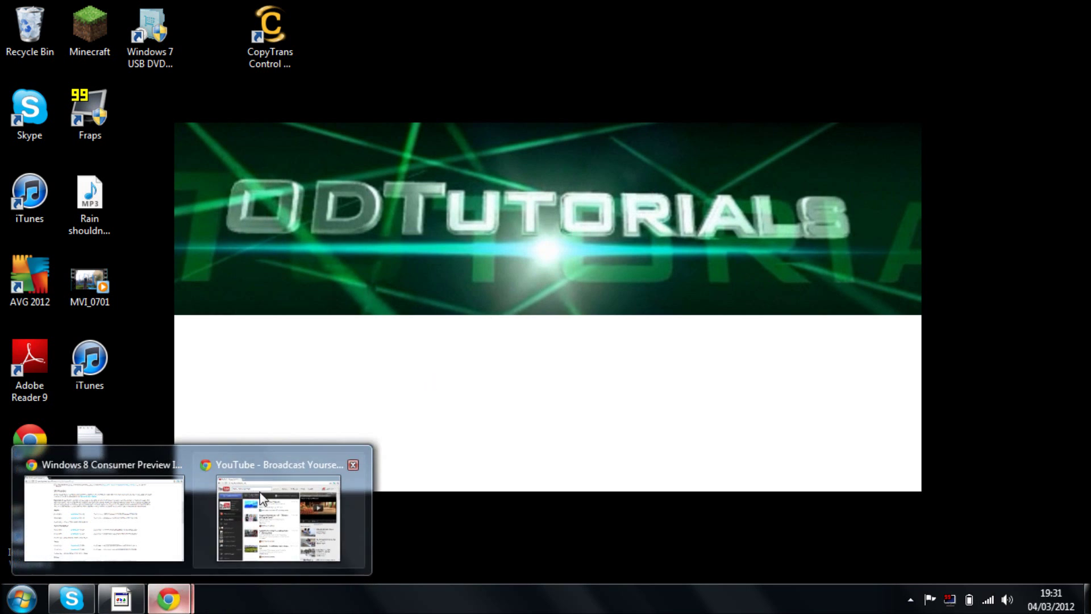
Step: Complete the YouTube search to read 'how to make a windows 7', then minimise the browser
{"action": "left_click", "coordinate": [269, 497]}
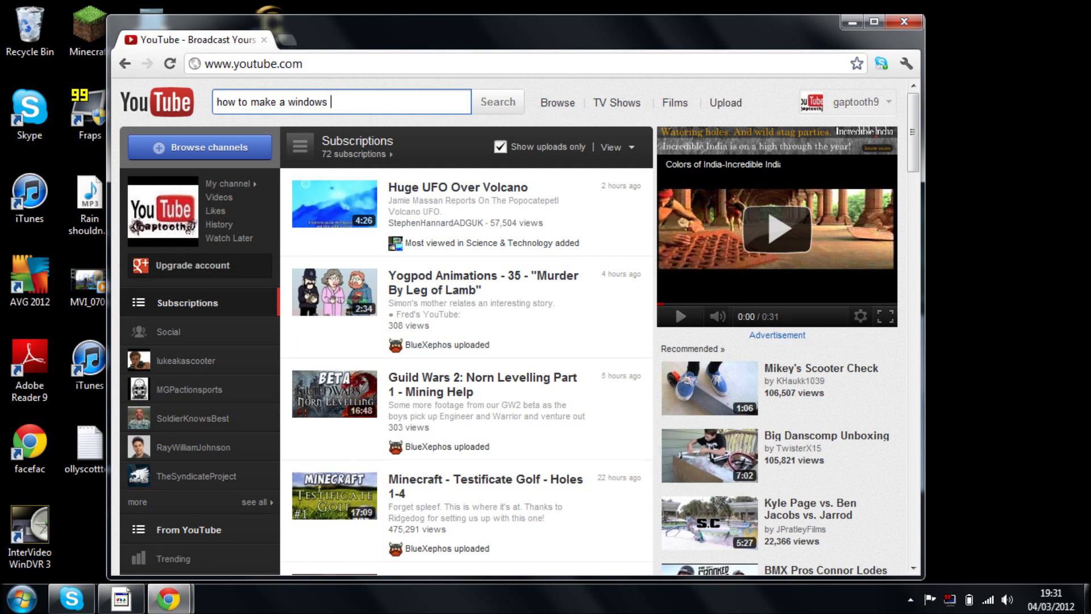
{"action": "type", "text": "7"}
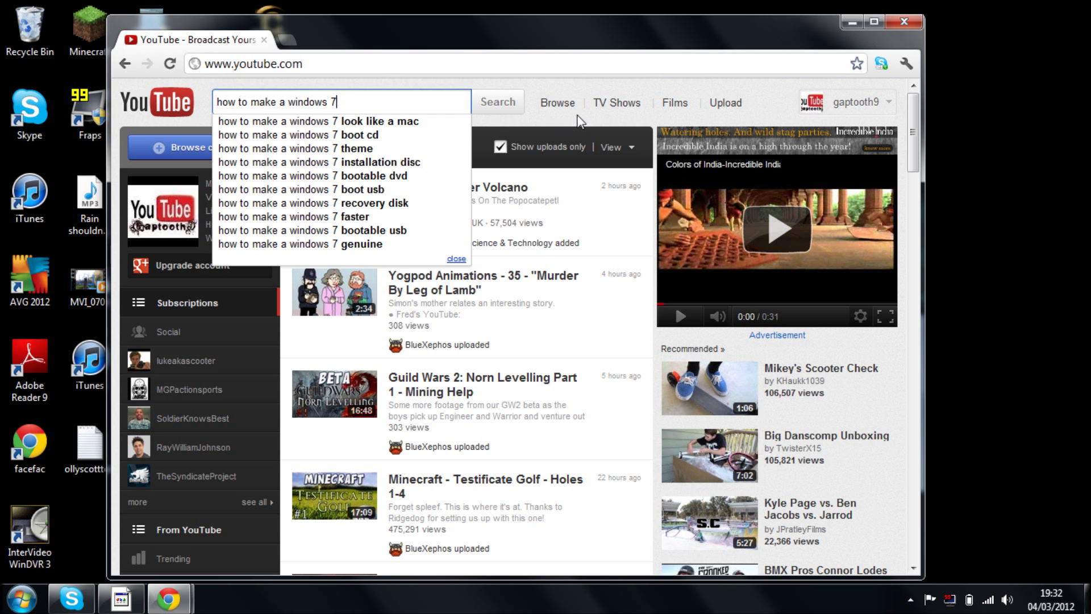
{"action": "left_click", "coordinate": [681, 82]}
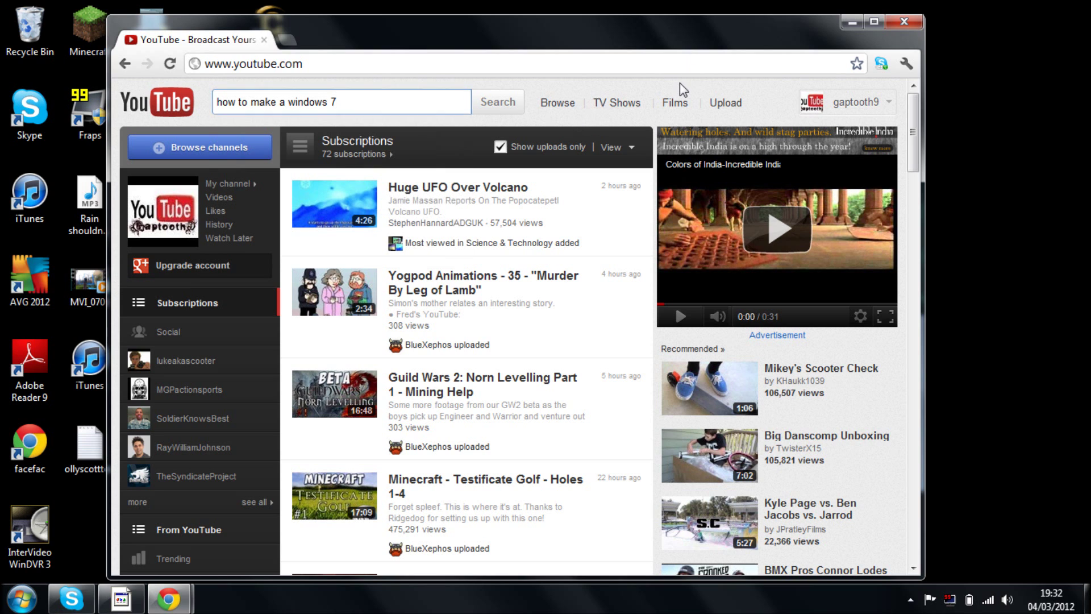
{"action": "left_click", "coordinate": [853, 24]}
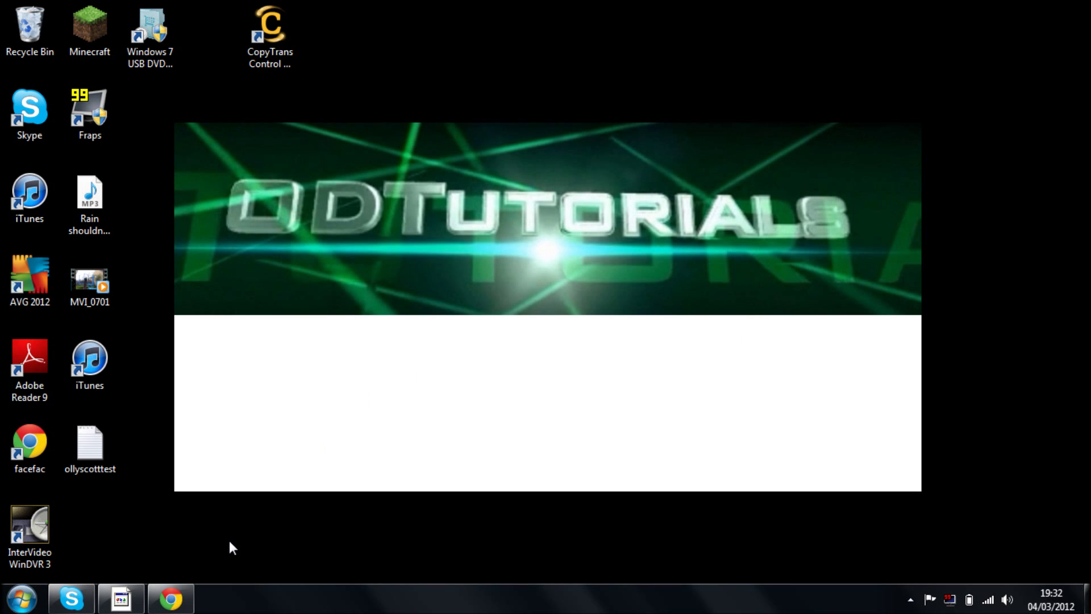
Step: Restore the Windows 8 Consumer Preview ISO page and open Computer from the Start menu
{"action": "left_click", "coordinate": [171, 598]}
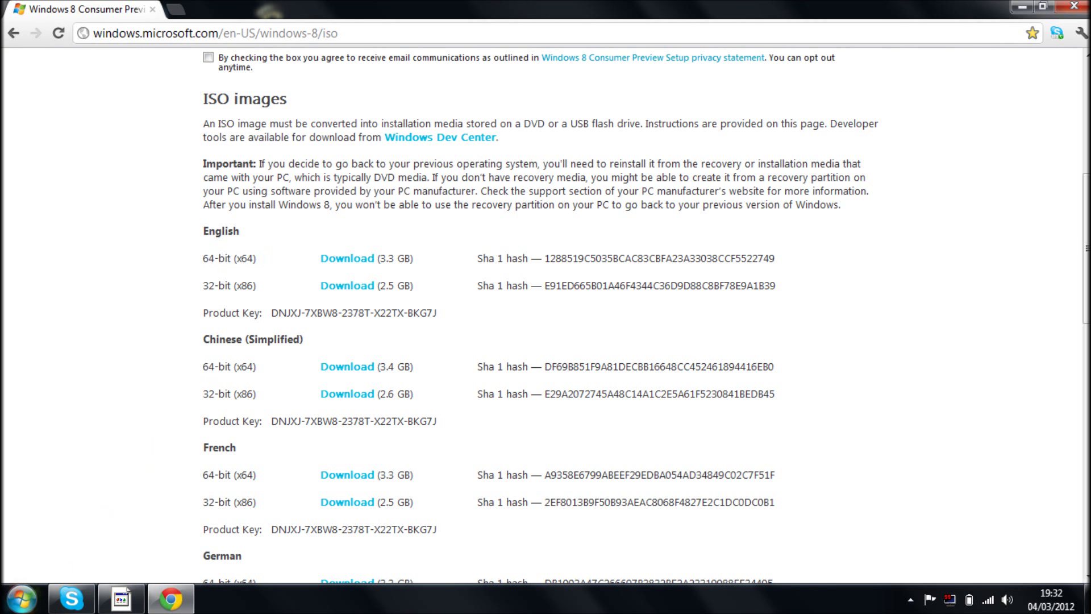
{"action": "key", "text": "super"}
{"action": "left_click", "coordinate": [284, 390]}
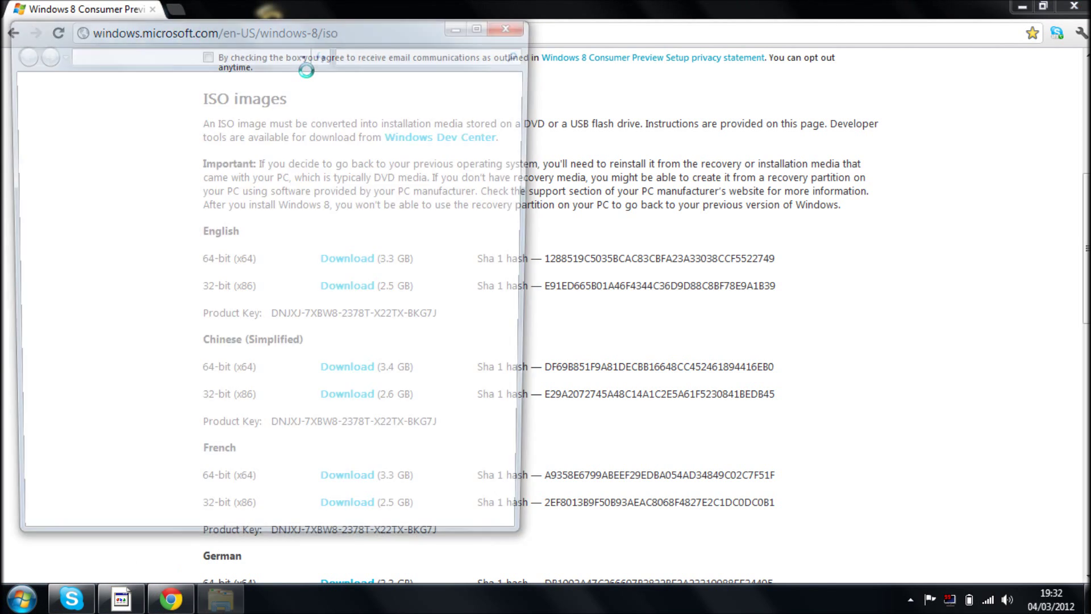
Step: Check System properties to confirm a 64-bit operating system, then close the window
{"action": "left_click", "coordinate": [142, 80]}
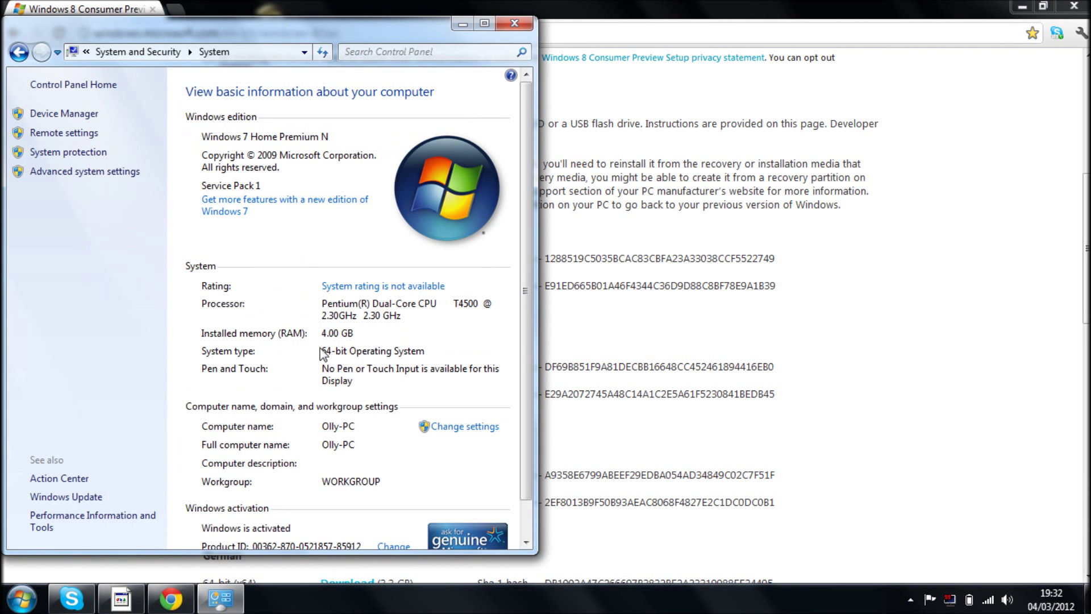
{"action": "left_click", "coordinate": [514, 24]}
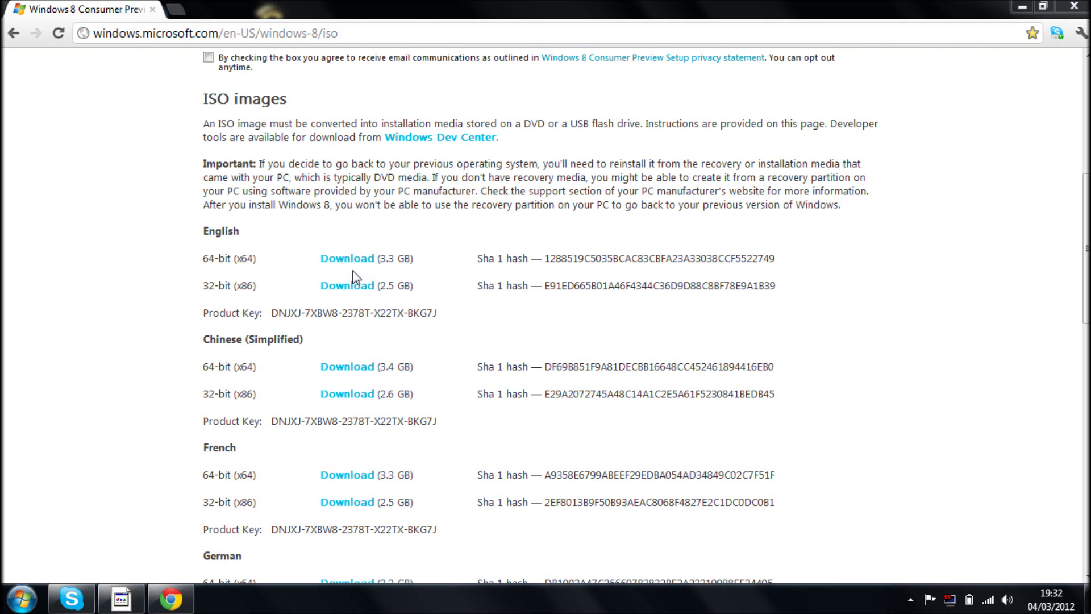
Step: Download the English 64-bit (x64) ISO and close the browser
{"action": "left_click", "coordinate": [404, 239]}
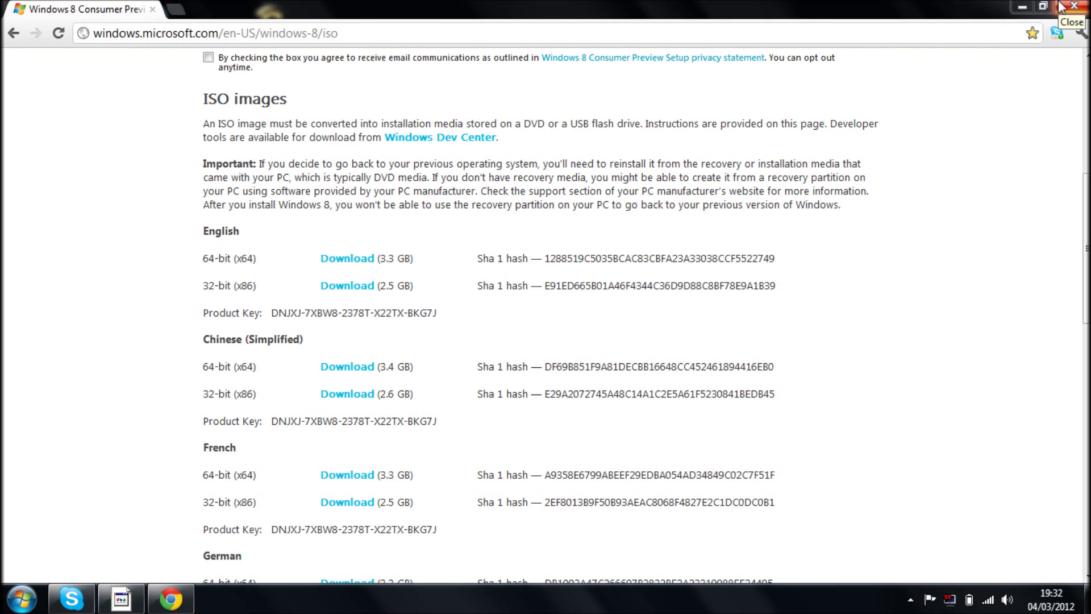
{"action": "left_click", "coordinate": [1075, 6]}
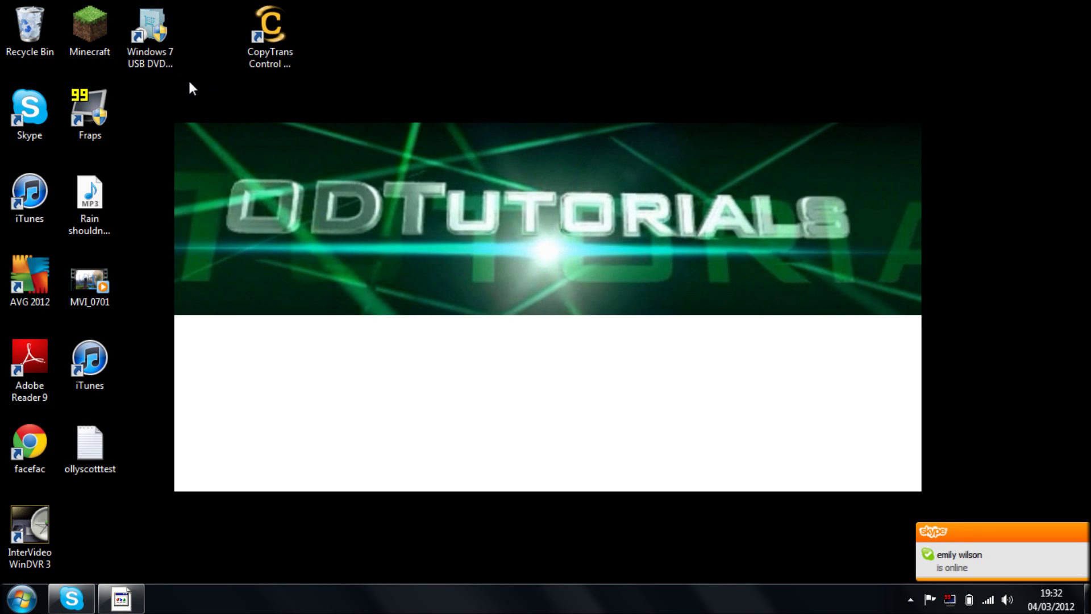
{"action": "double_click", "coordinate": [160, 65]}
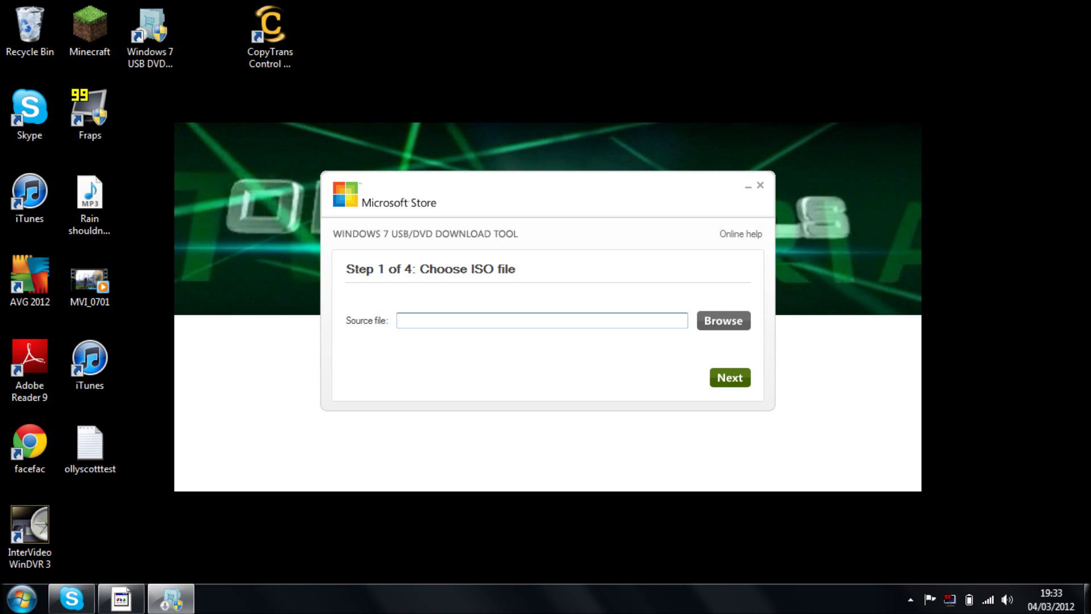
{"action": "left_click", "coordinate": [733, 322]}
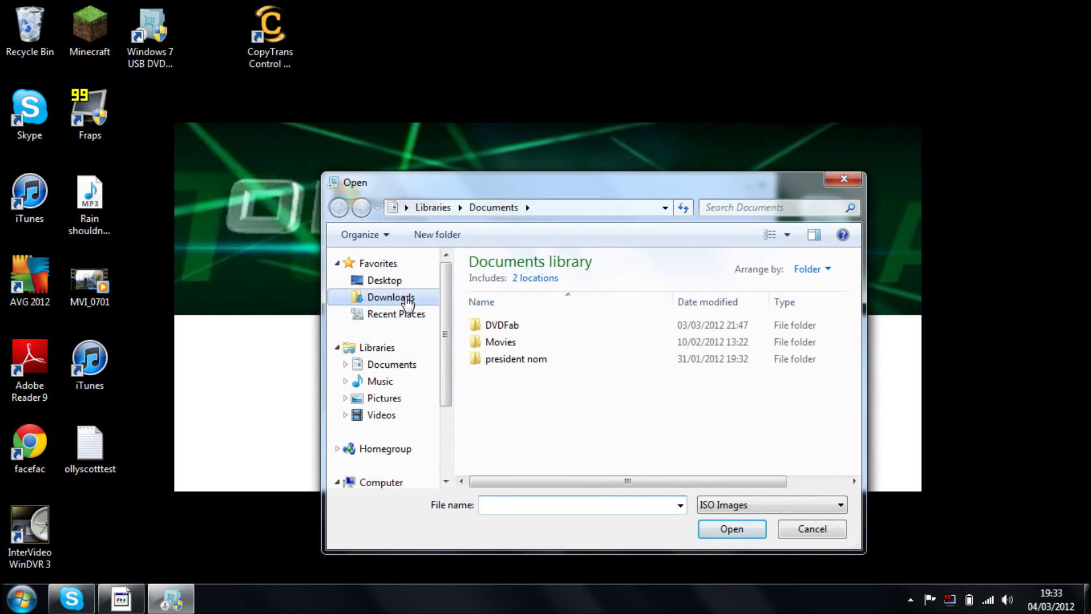
{"action": "left_click", "coordinate": [408, 299]}
{"action": "left_click", "coordinate": [851, 182]}
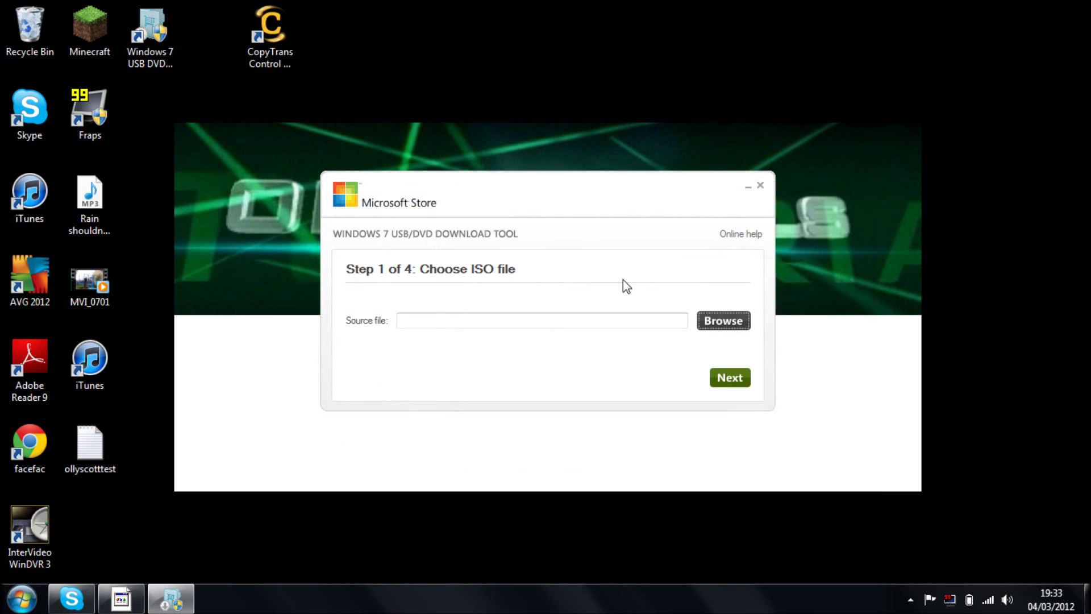